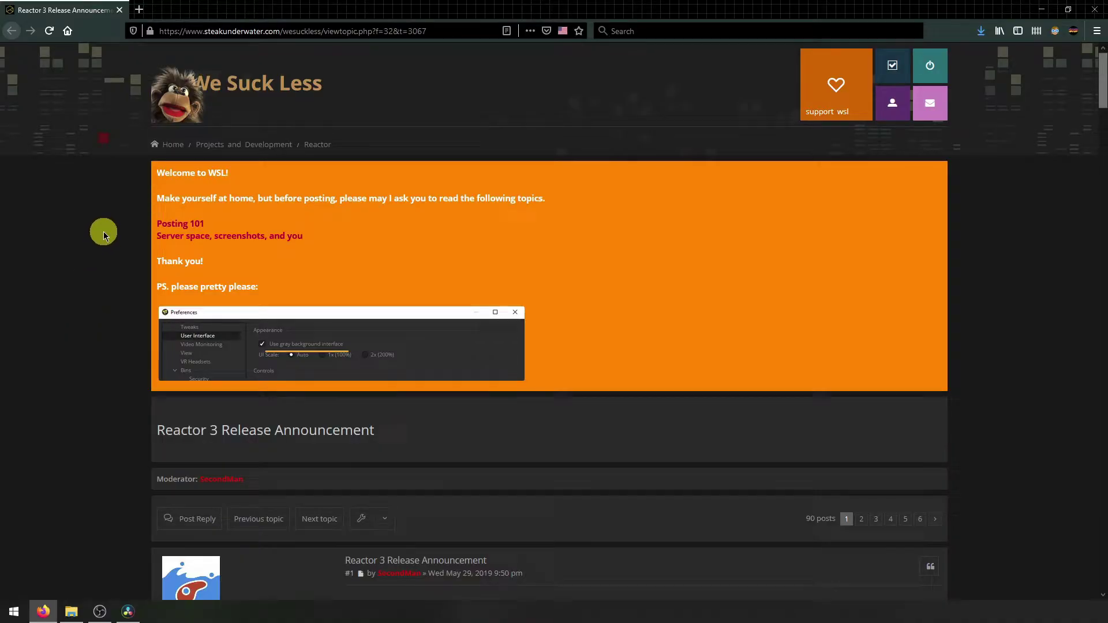
Step: Save the 44 KB Reactor-Installer.lua from the We Suck Less thread, then show it in Downloads
scroll(104, 234, "down", 5)
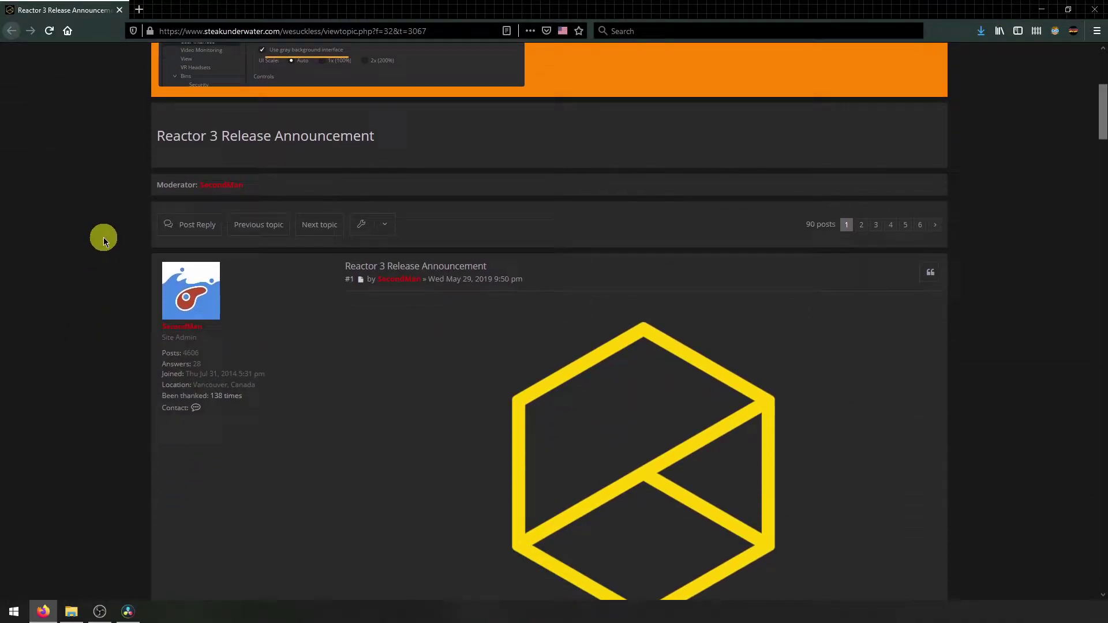
scroll(103, 240, "down", 6)
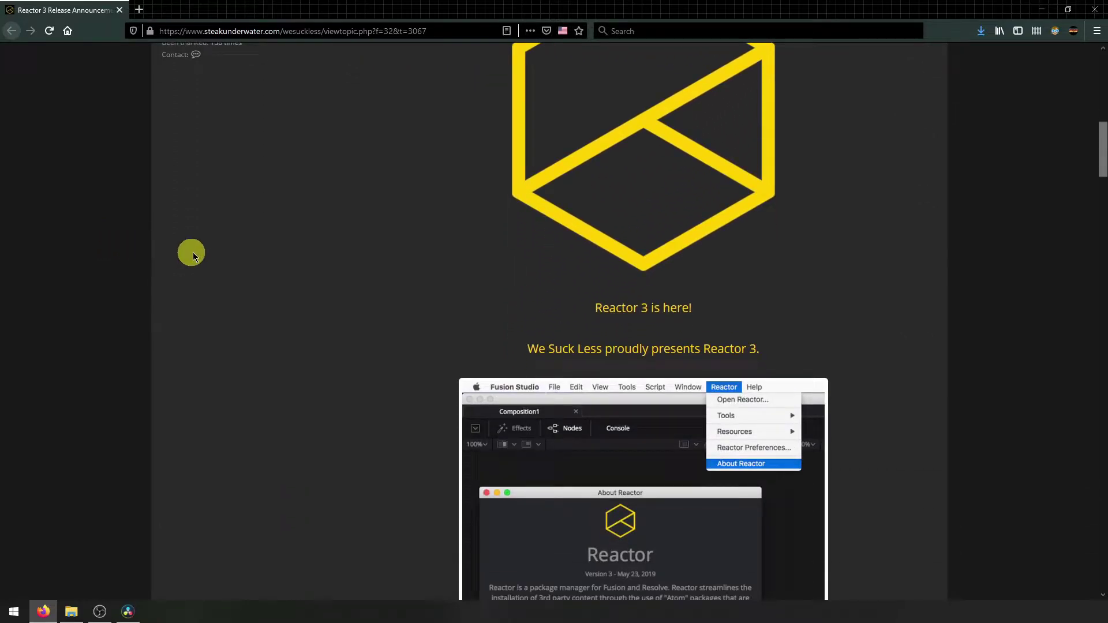
scroll(193, 252, "down", 8)
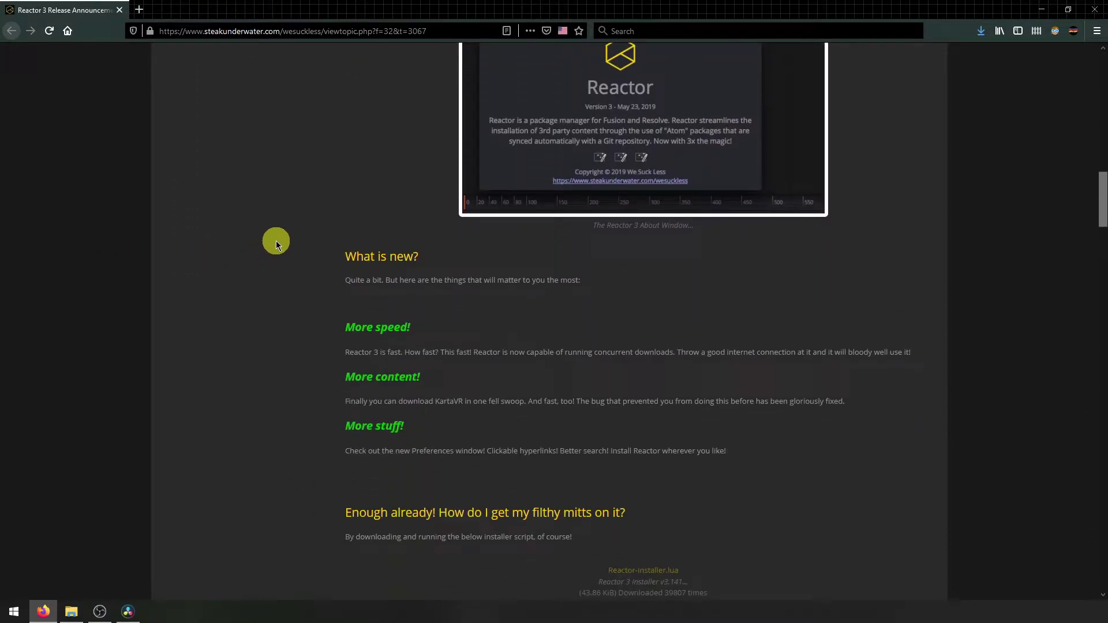
scroll(276, 241, "down", 4)
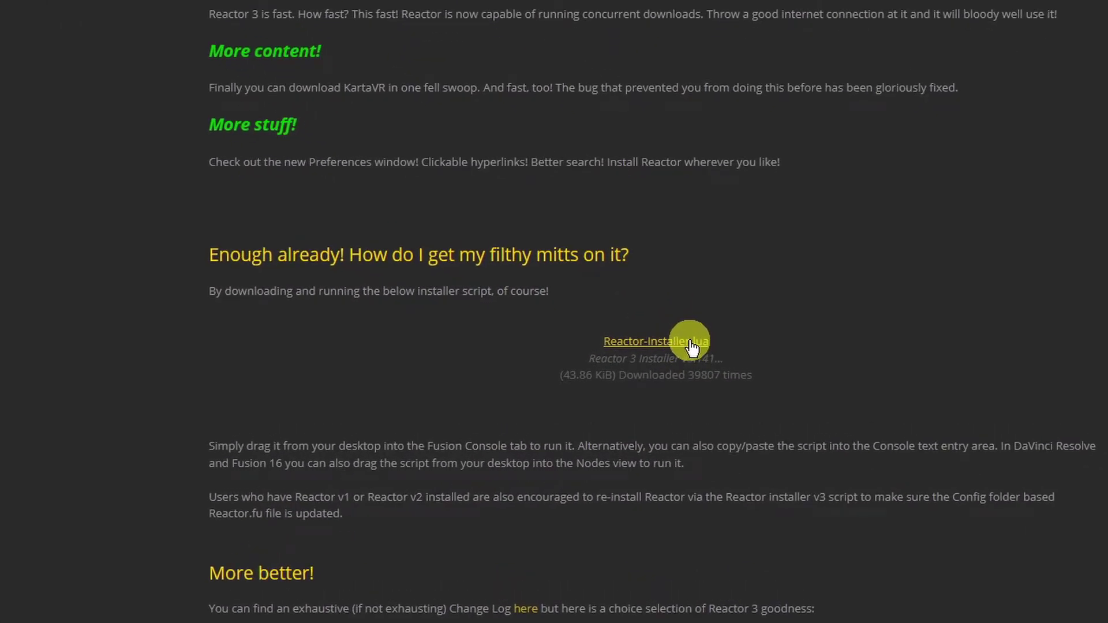
left_click(690, 343)
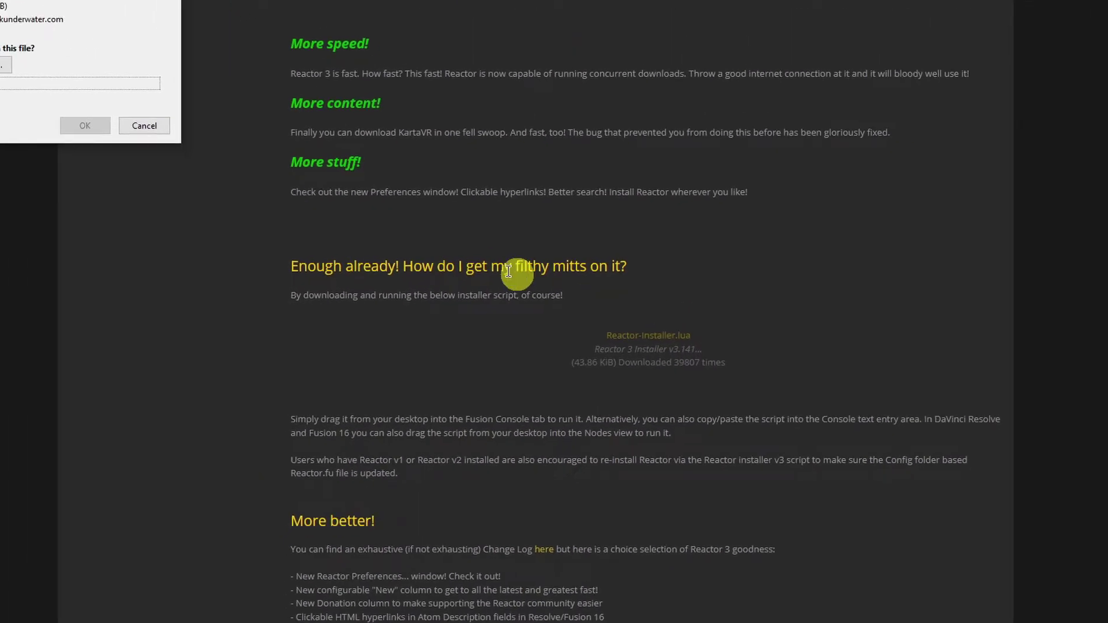
left_click(173, 157)
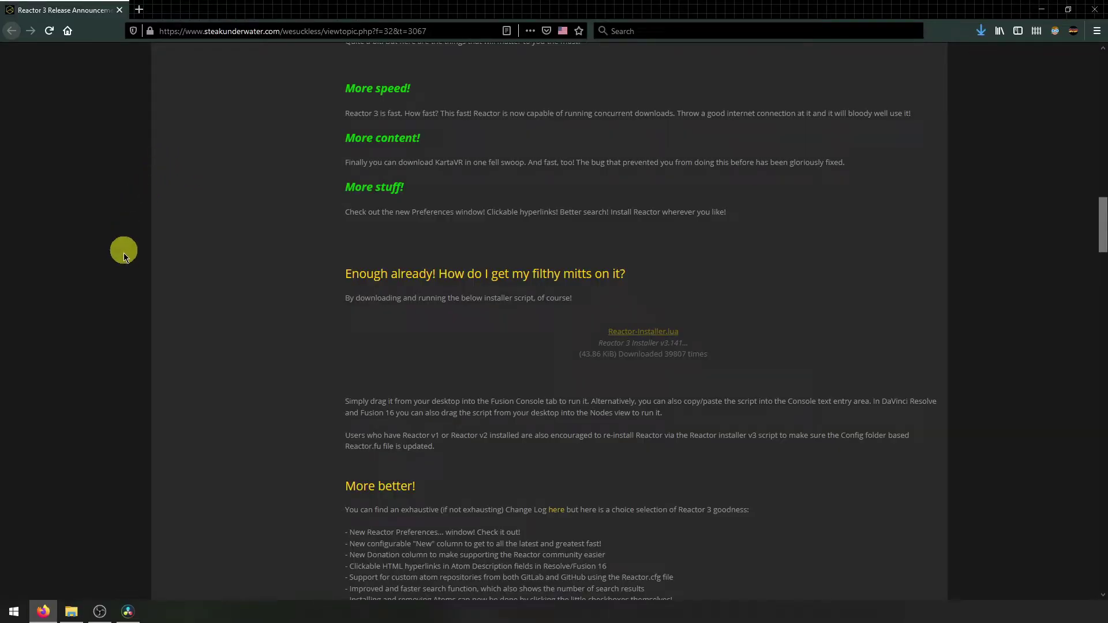
left_click(71, 612)
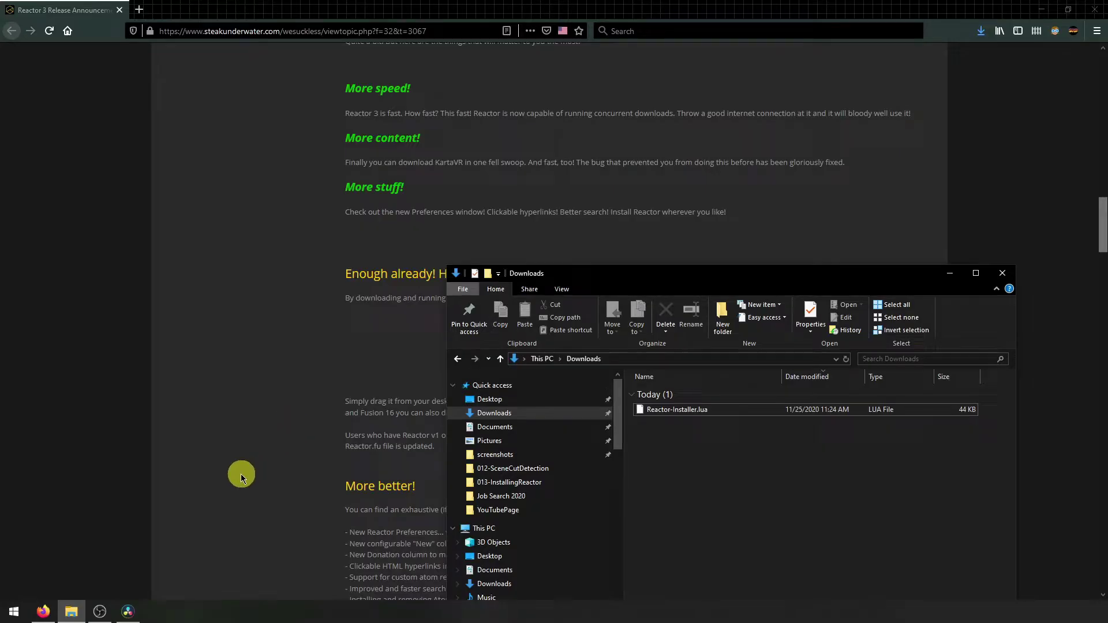
Step: Switch to Resolve and open the Lua Console from Workspace > Console on the Fusion page
left_click(128, 615)
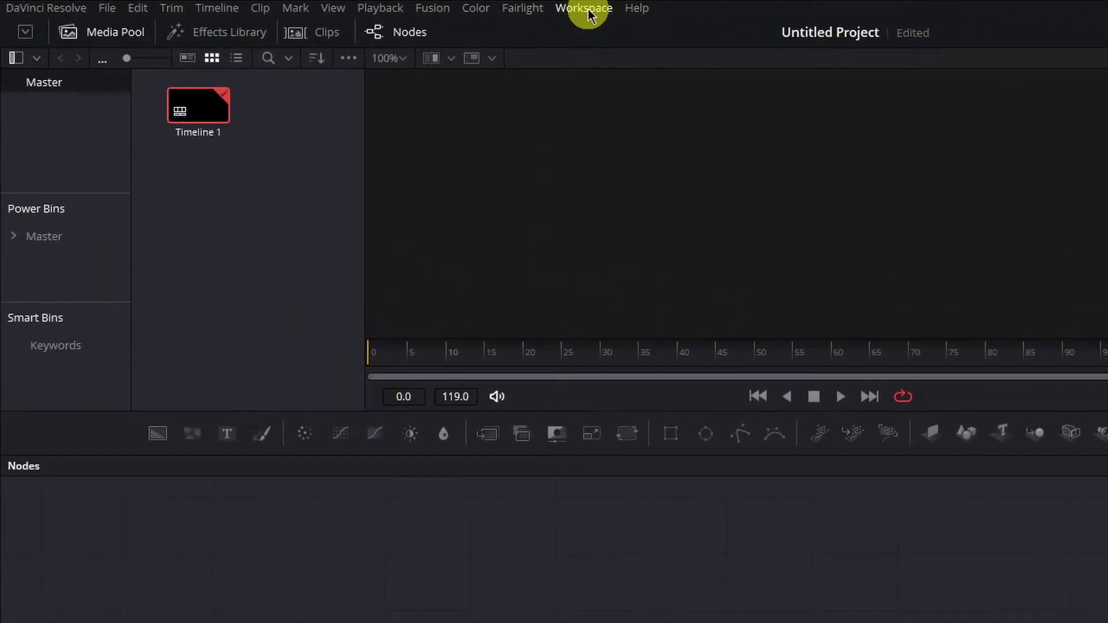
left_click(584, 8)
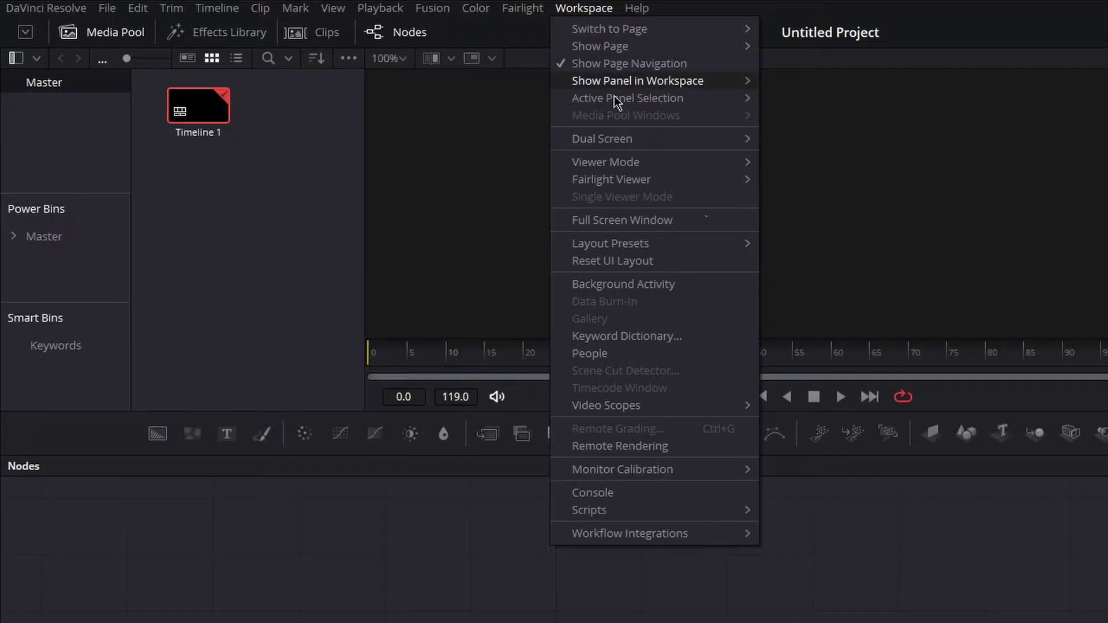
left_click(631, 494)
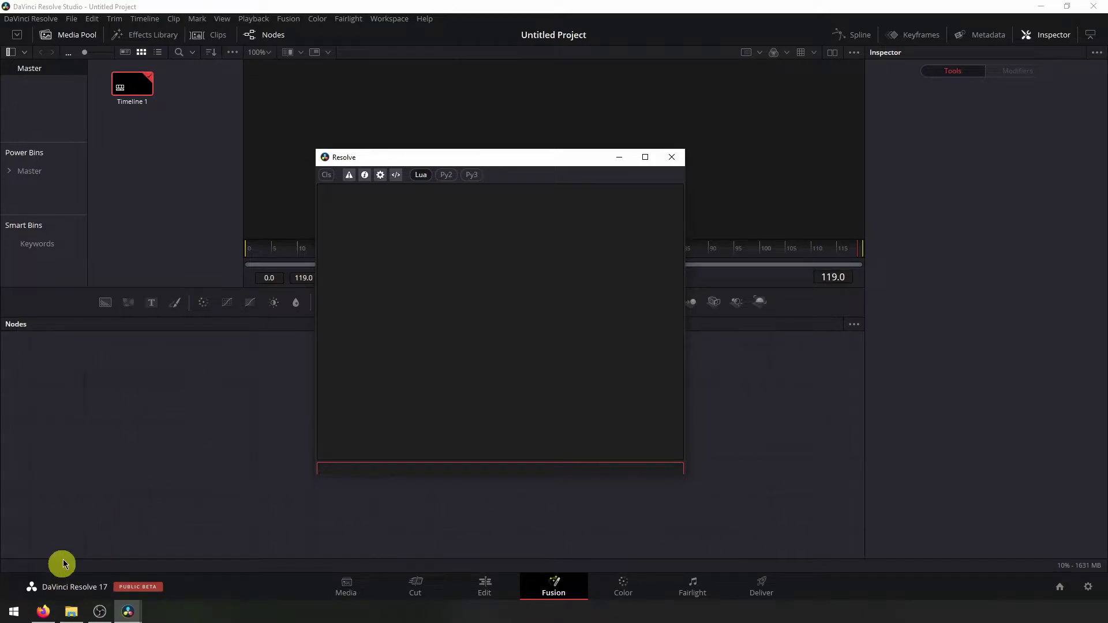
Step: Run Reactor-Installer.lua by dropping it from Downloads into the Console
left_click(80, 615)
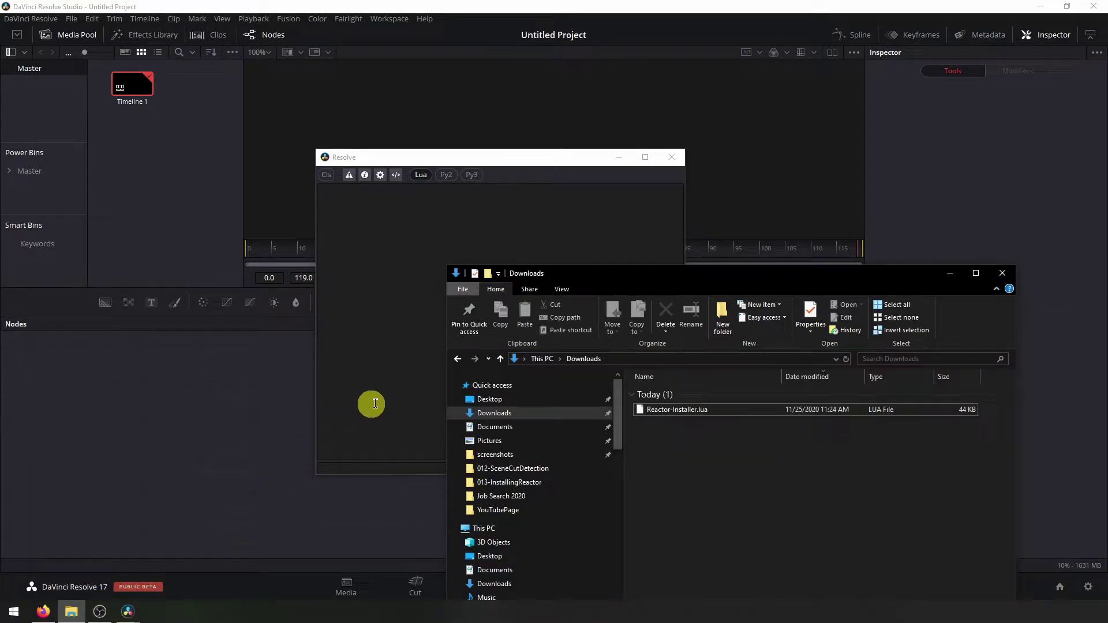
left_click_drag(686, 284, 841, 258)
left_click_drag(853, 386, 427, 286)
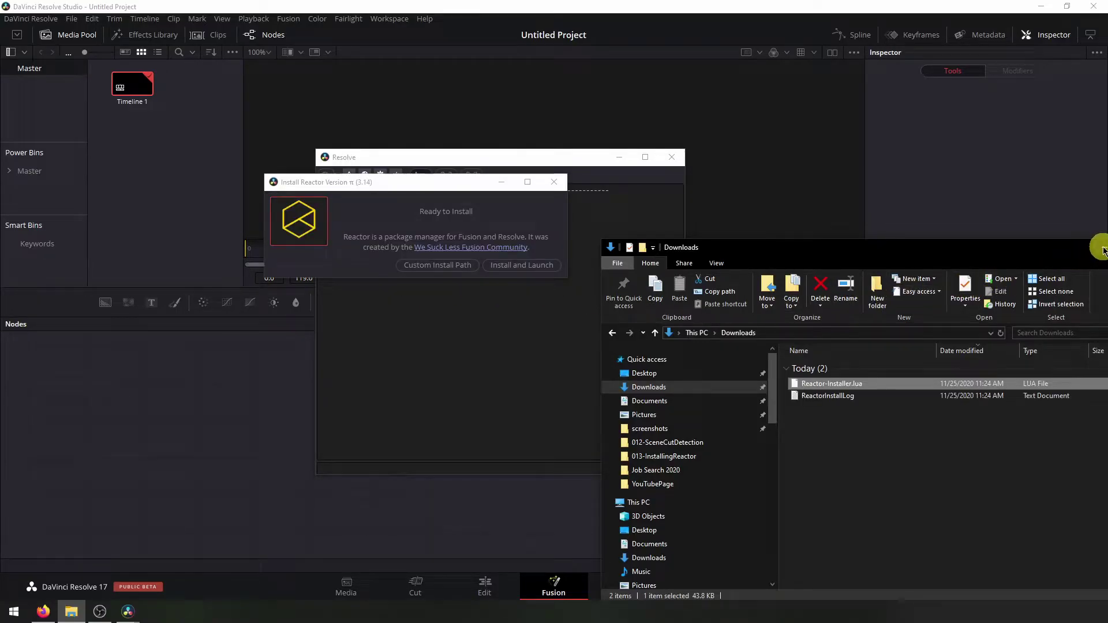
left_click(1096, 251)
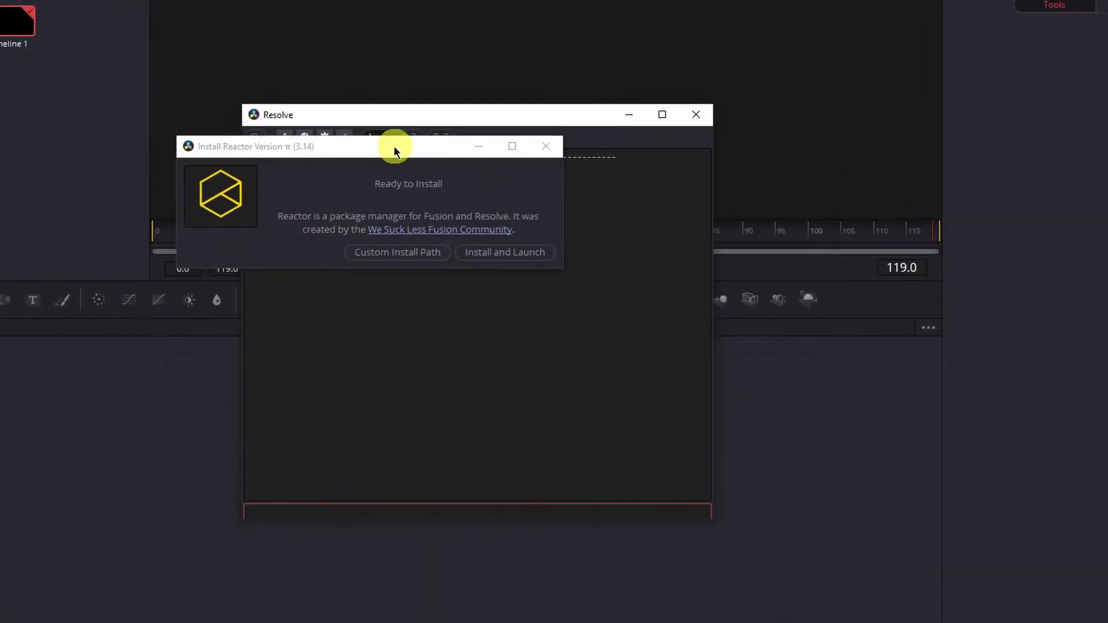
Step: Choose Install and Launch in the Install Reactor dialog to install Reactor
left_click_drag(394, 148, 458, 261)
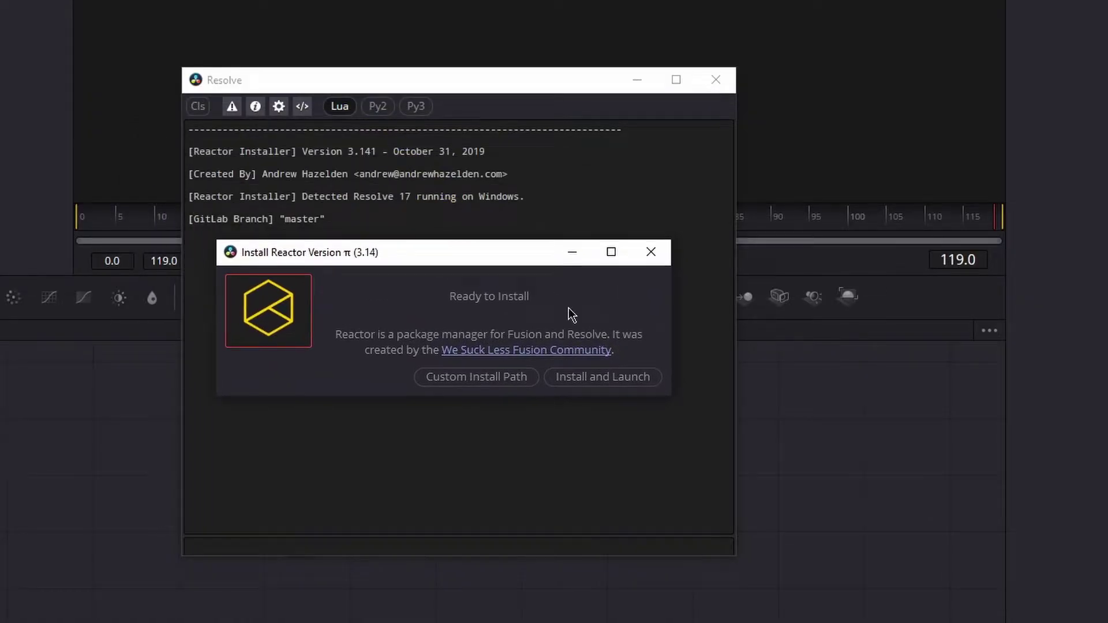
left_click(590, 382)
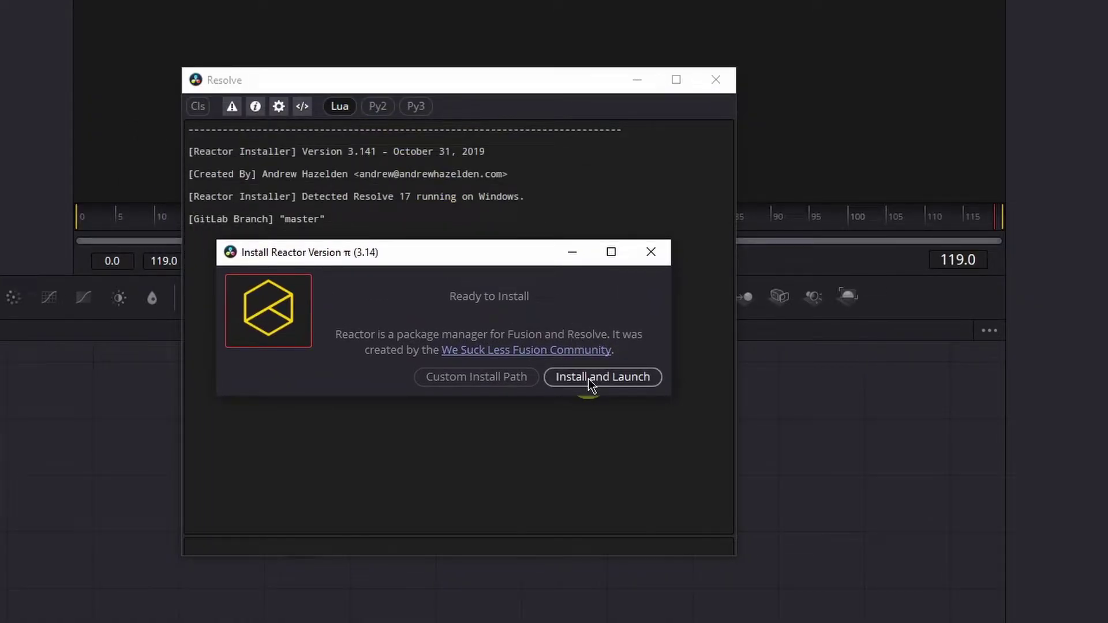
left_click(602, 388)
left_click(602, 382)
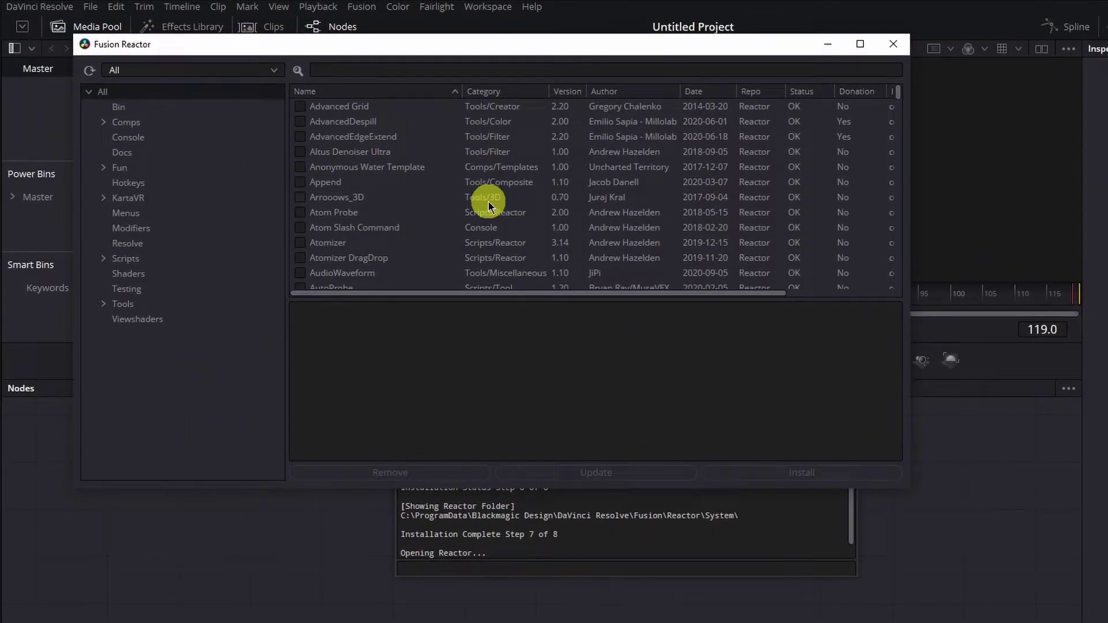
Step: Scroll the Fusion Reactor package list down to the installed Echo entry
scroll(353, 198, "down", 2)
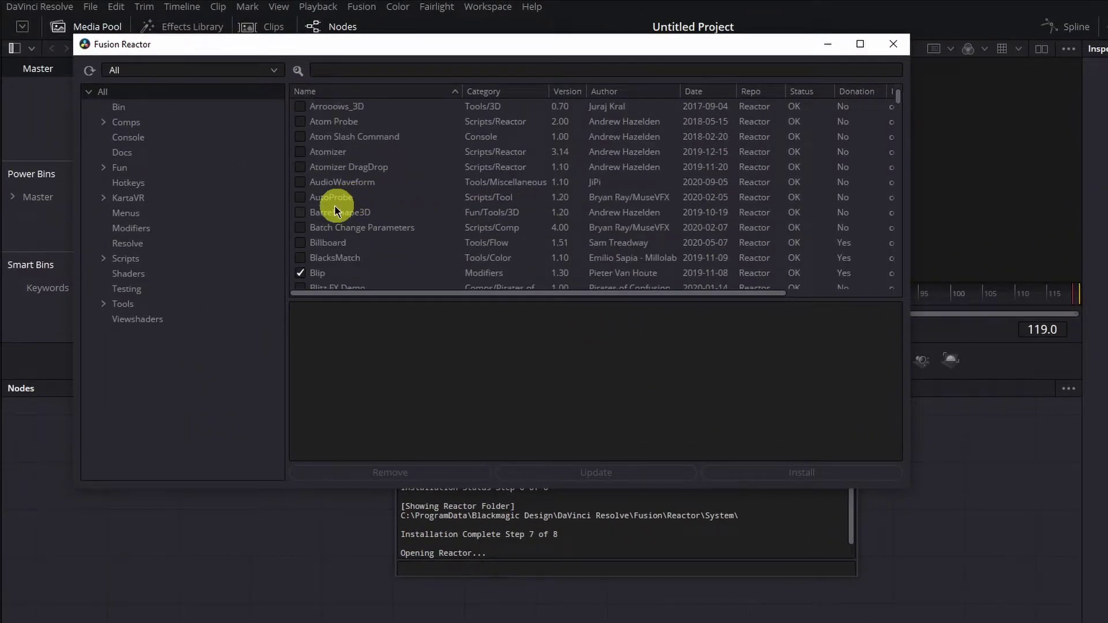
scroll(304, 134, "up", 2)
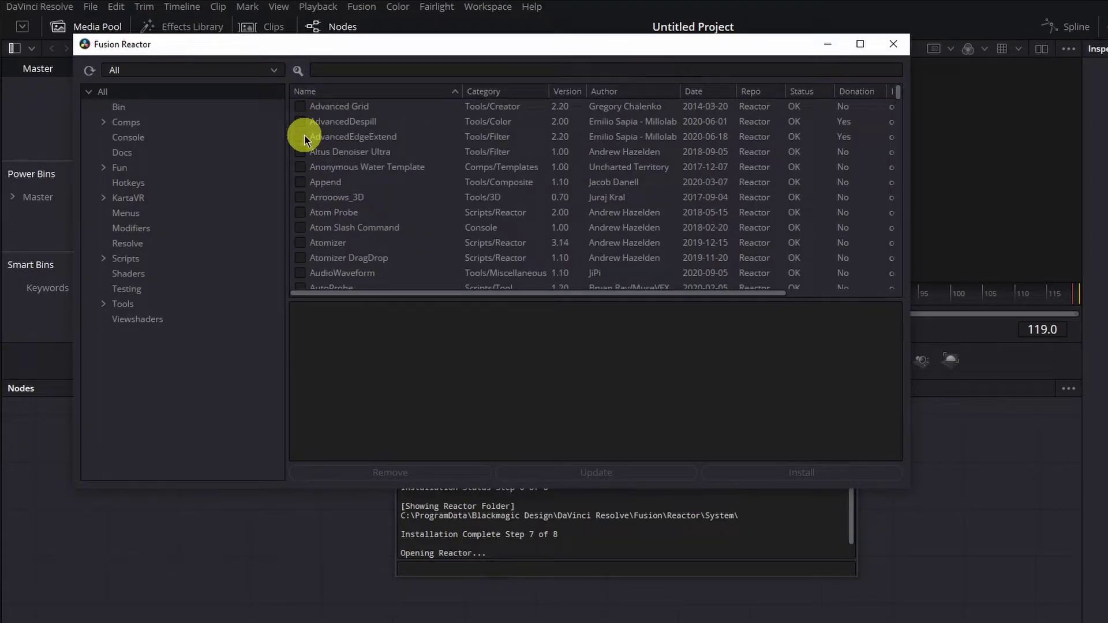
scroll(307, 138, "down", 2)
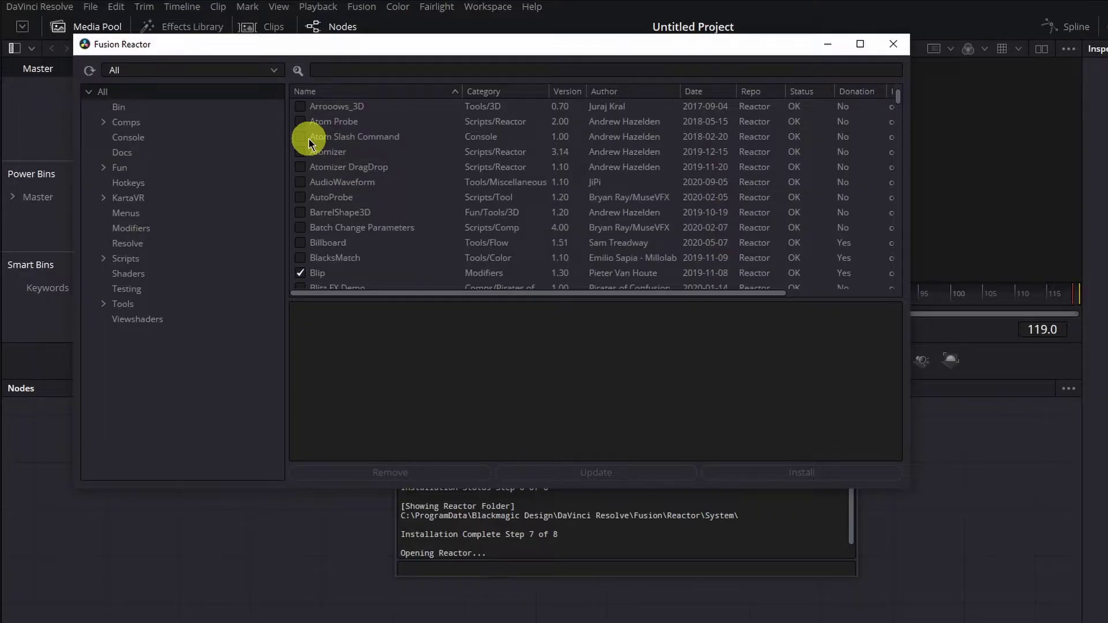
scroll(310, 143, "down", 4)
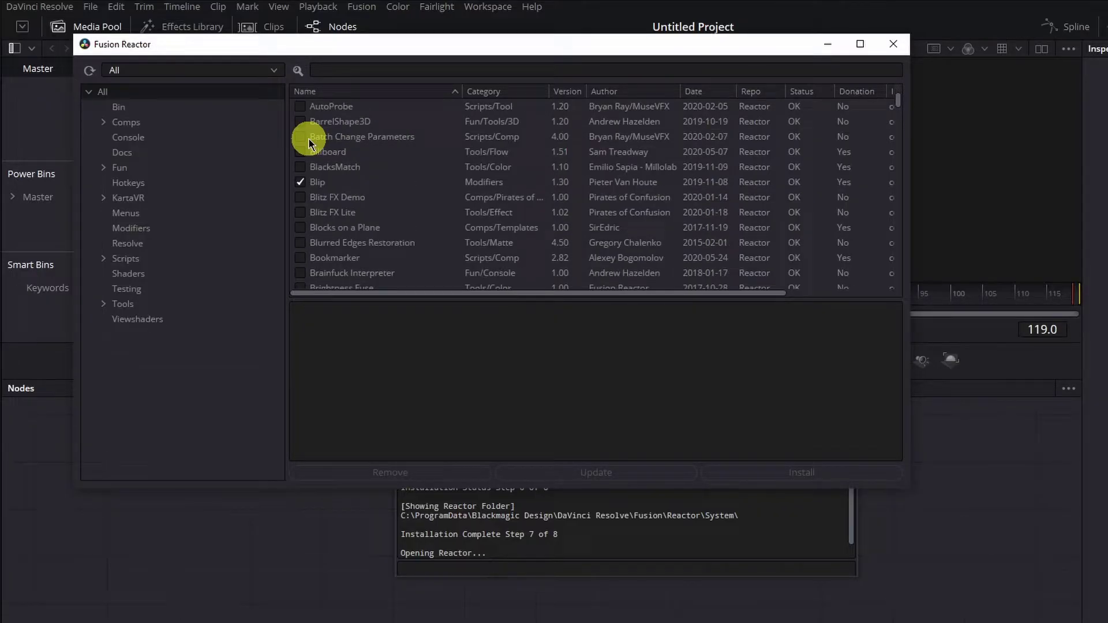
scroll(310, 143, "down", 2)
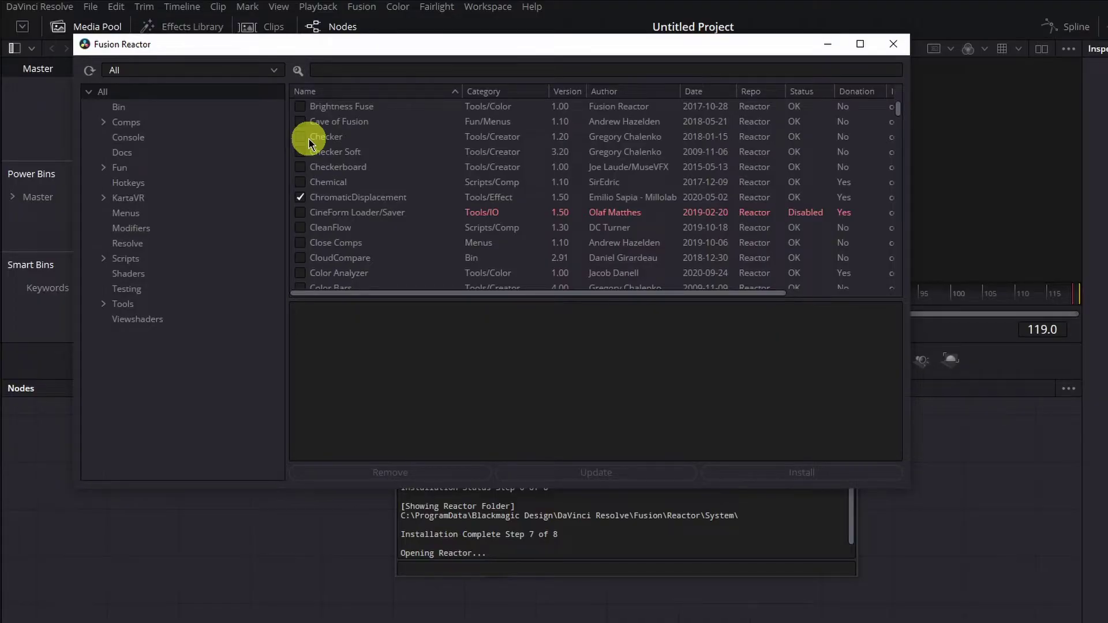
scroll(309, 140, "down", 1)
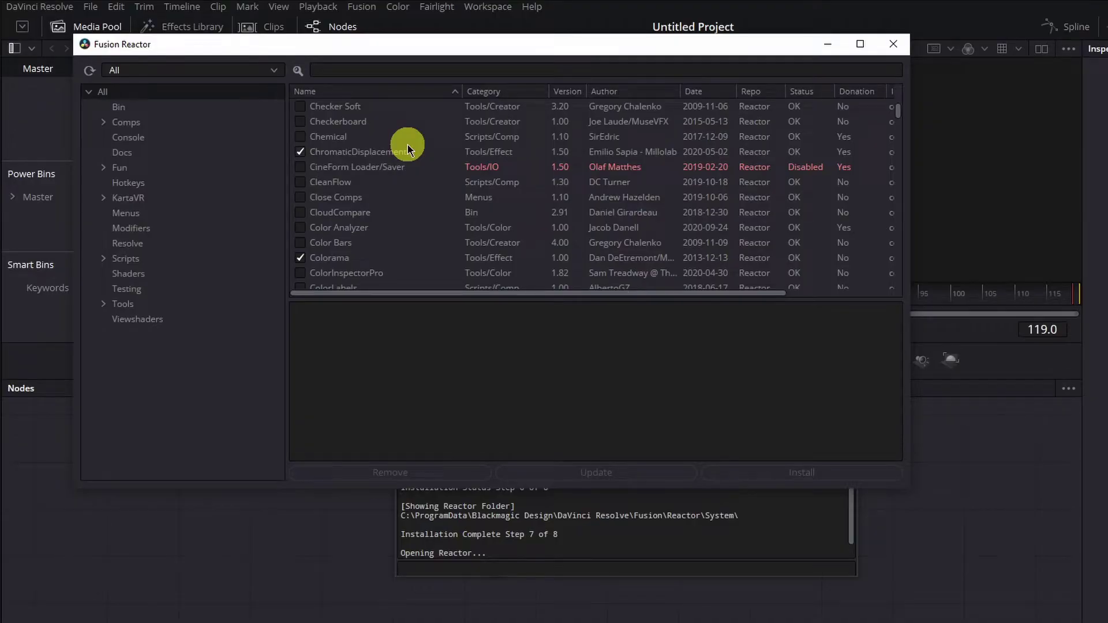
scroll(408, 144, "down", 10)
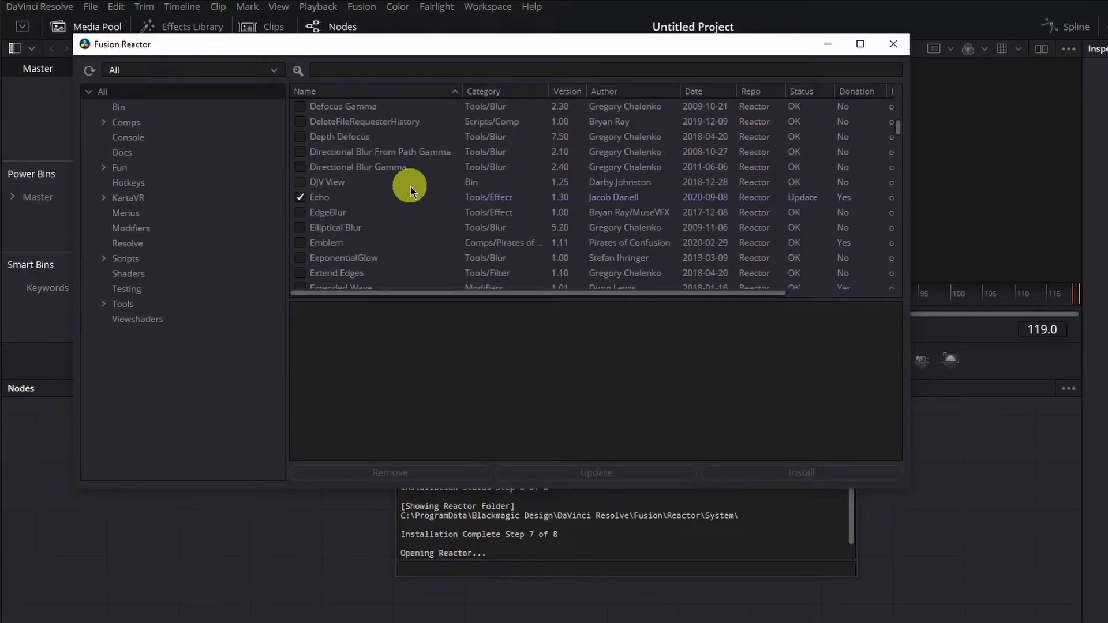
Step: Select Echo in the list, then close the Reactor log and package manager windows
left_click(318, 197)
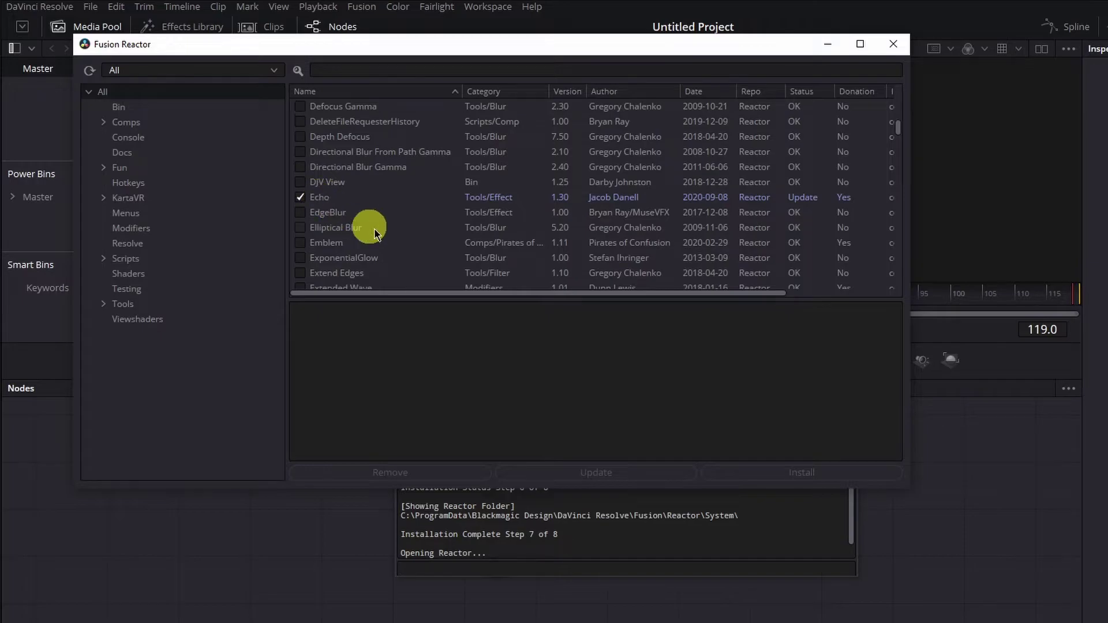
left_click(586, 499)
left_click(840, 178)
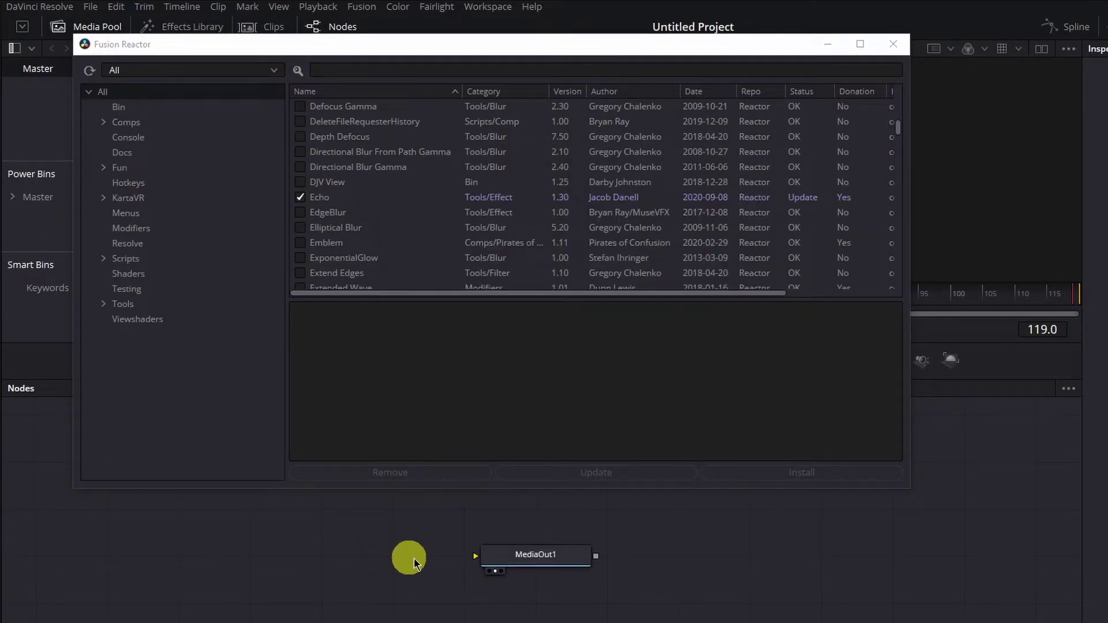
left_click_drag(527, 556, 669, 556)
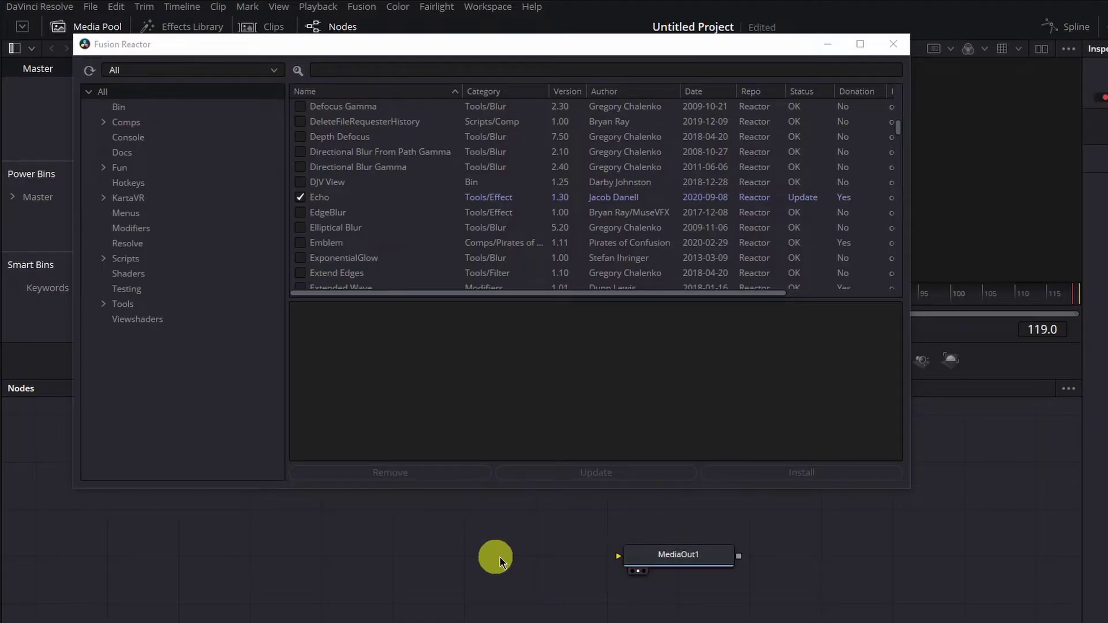
left_click(902, 47)
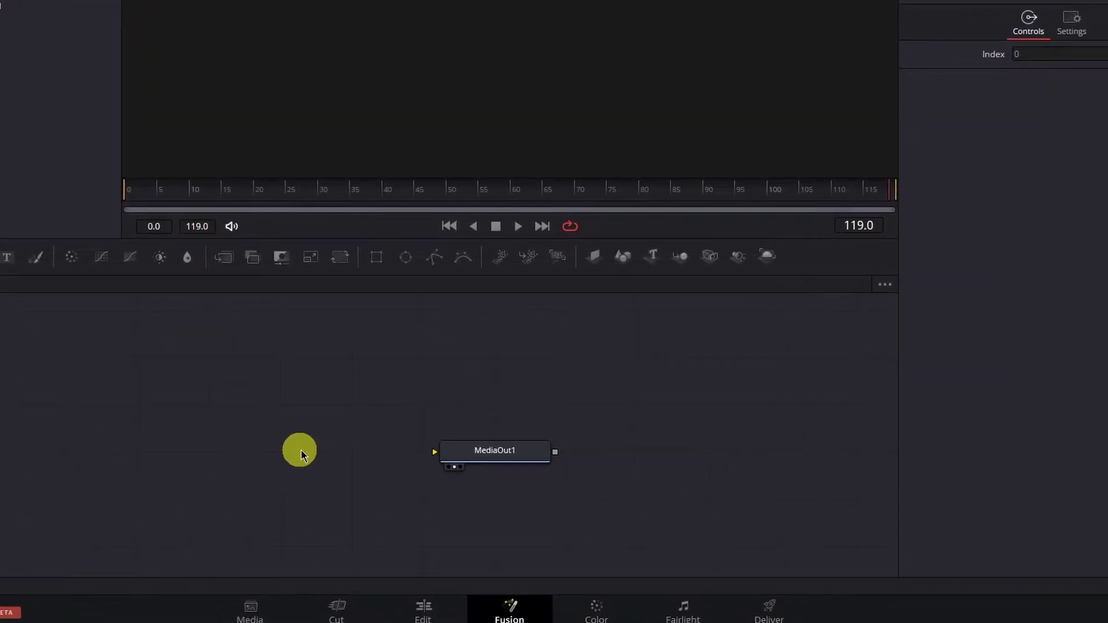
Step: Add an Echo1 node via the 'echo' tool search and place it left of MediaOut1
left_click(580, 506)
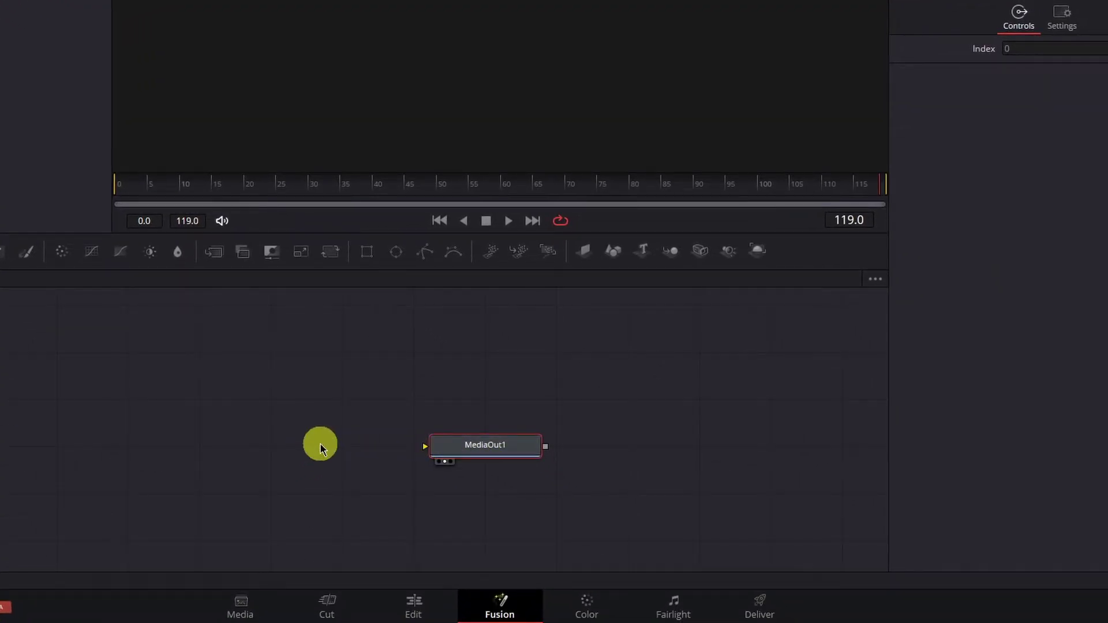
key("shift+space")
type("ech")
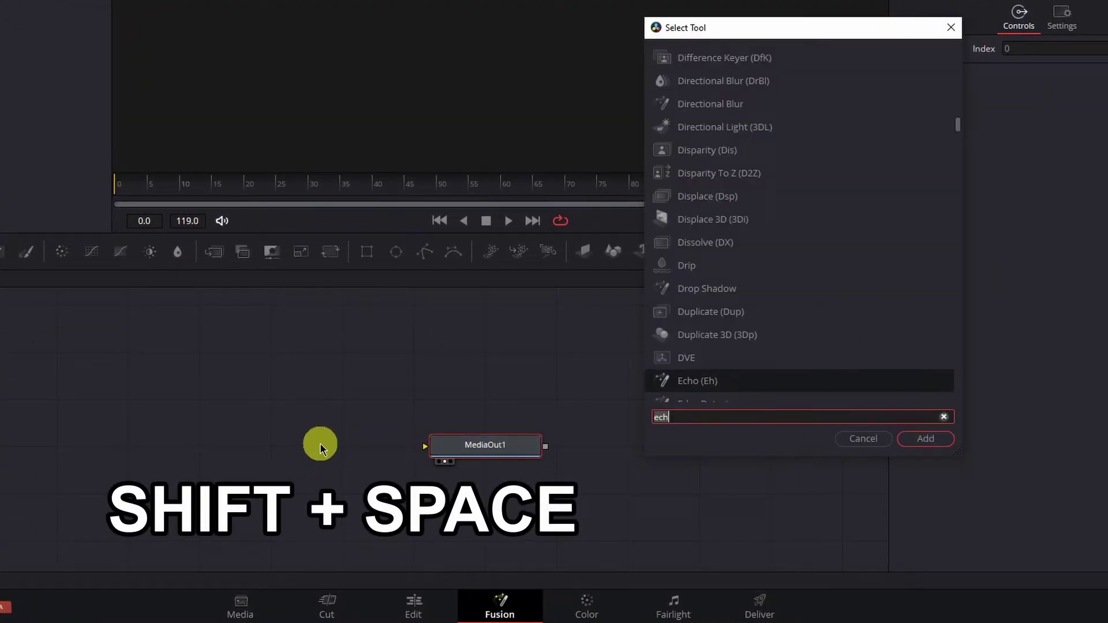
type("o")
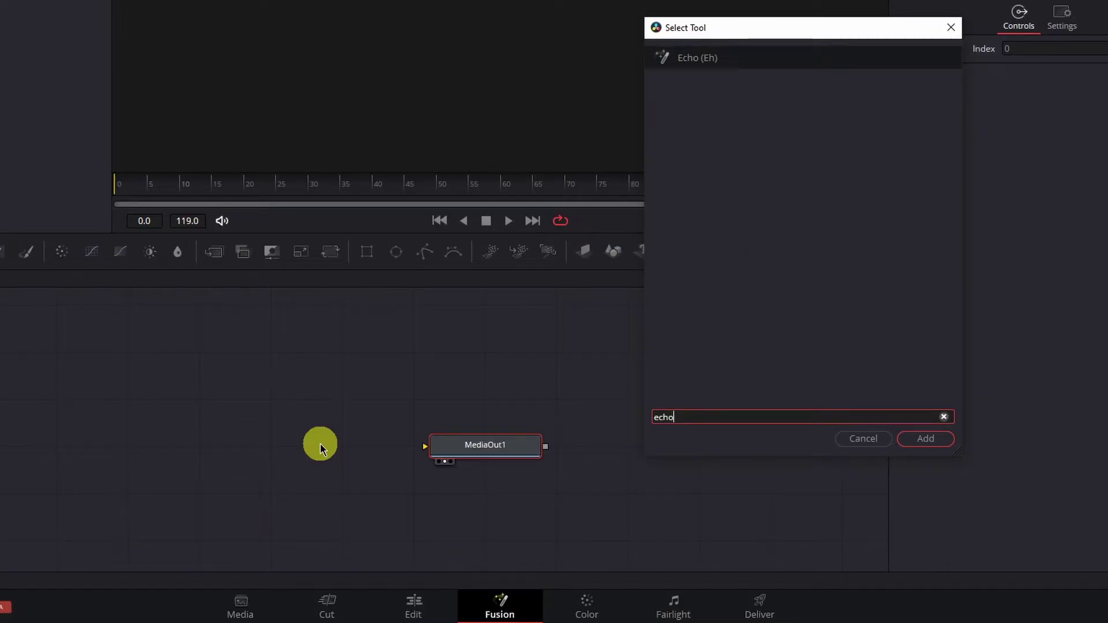
key("Return")
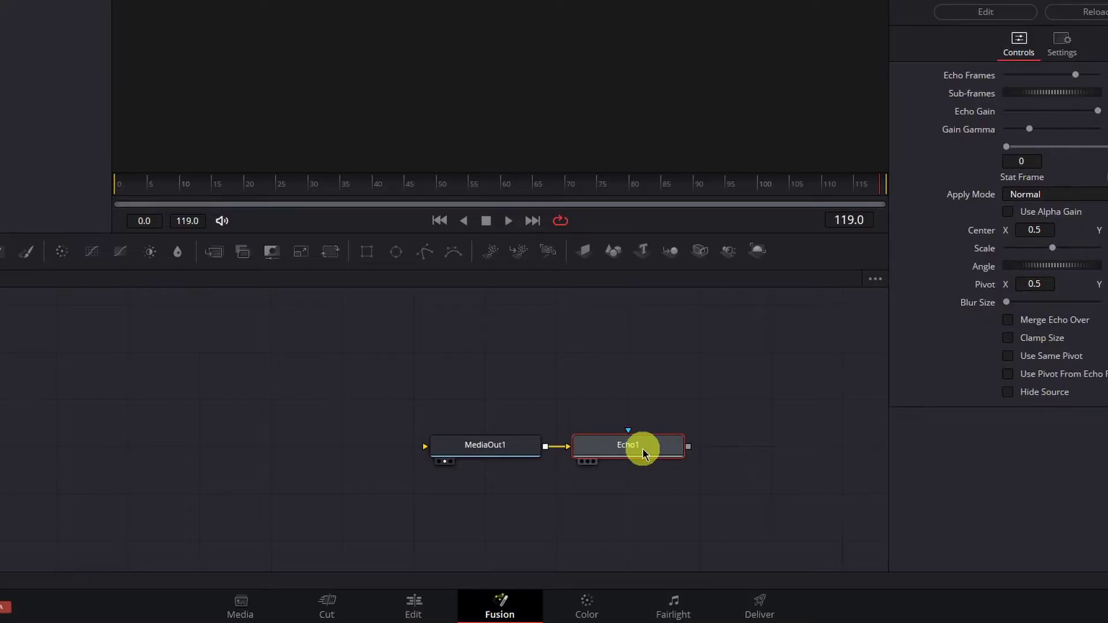
left_click_drag(638, 445, 358, 436)
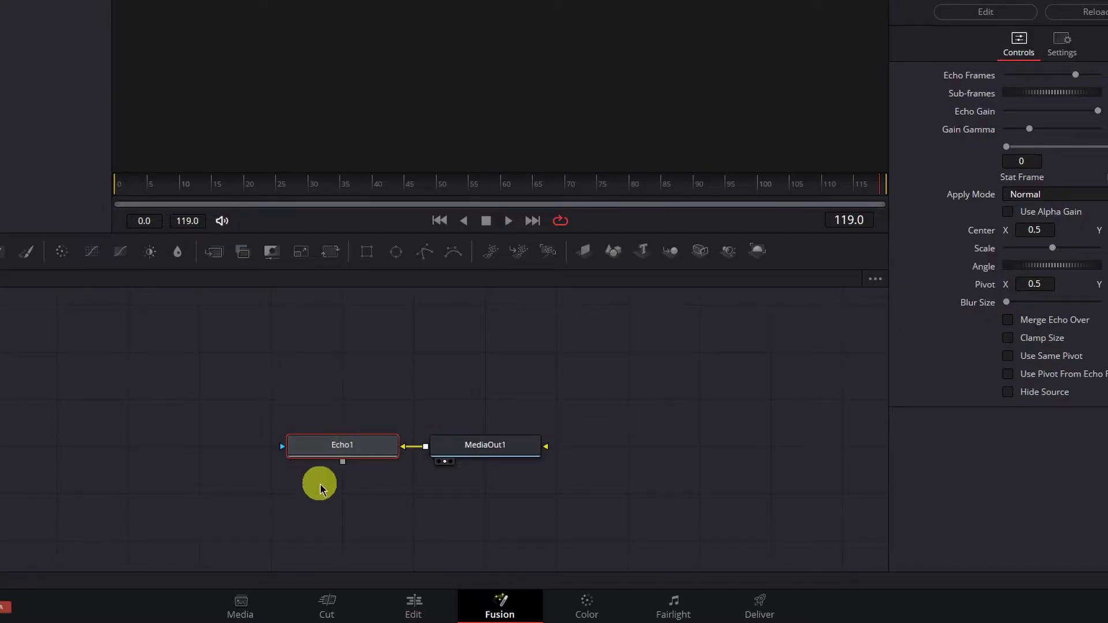
Step: Deselect Echo1 and reopen Reactor via Workspace > Scripts > Reactor > Open Reactor
left_click(346, 505)
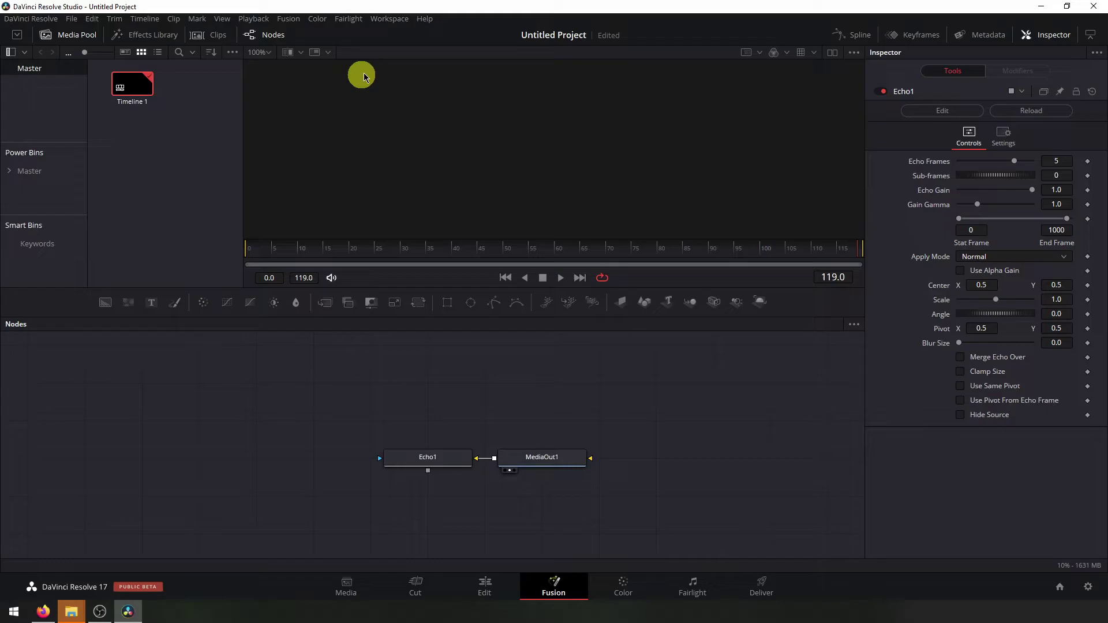
left_click(391, 19)
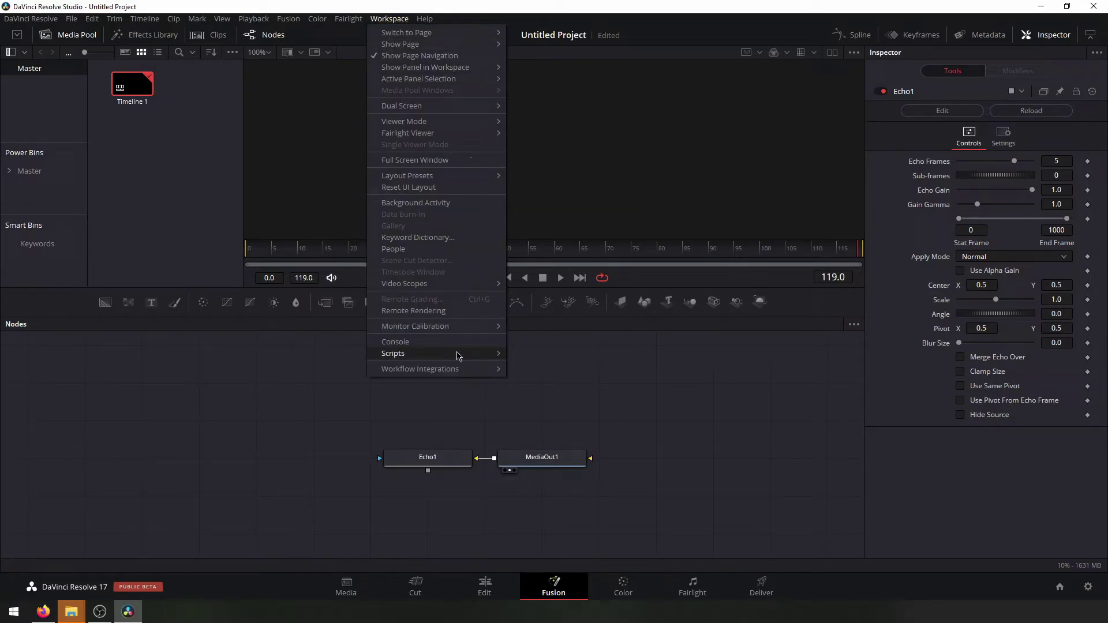
mouse_move(457, 361)
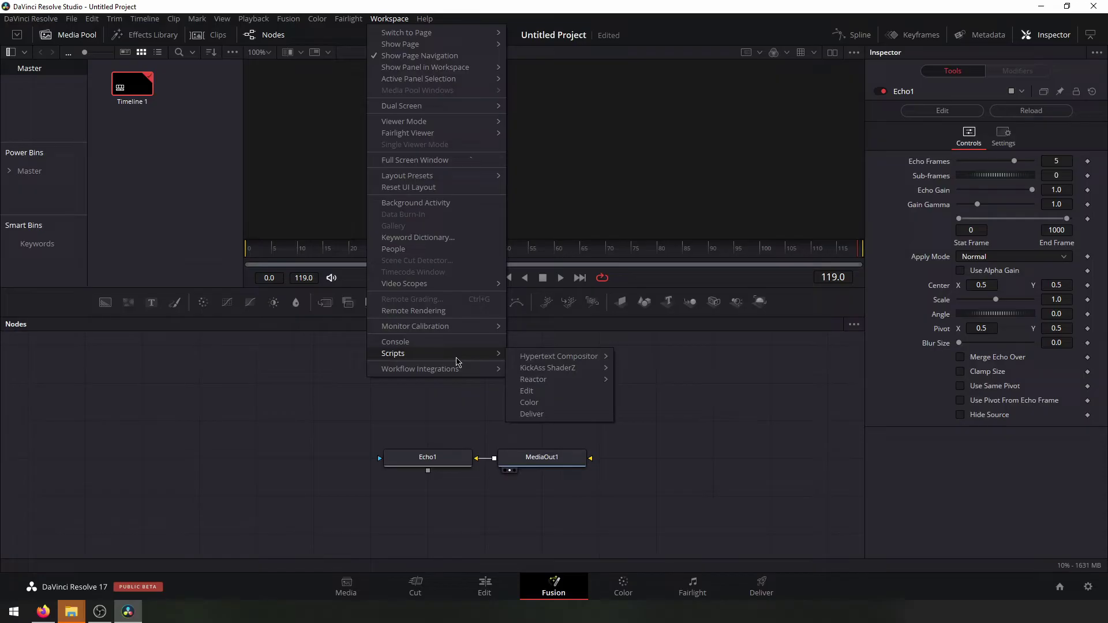
mouse_move(547, 385)
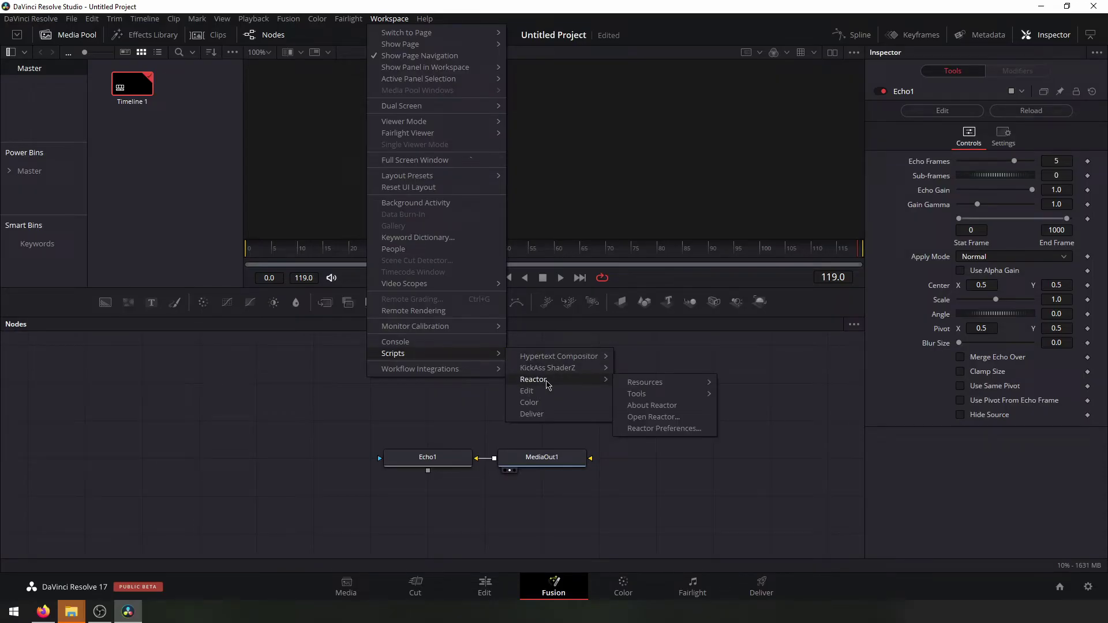
left_click(668, 423)
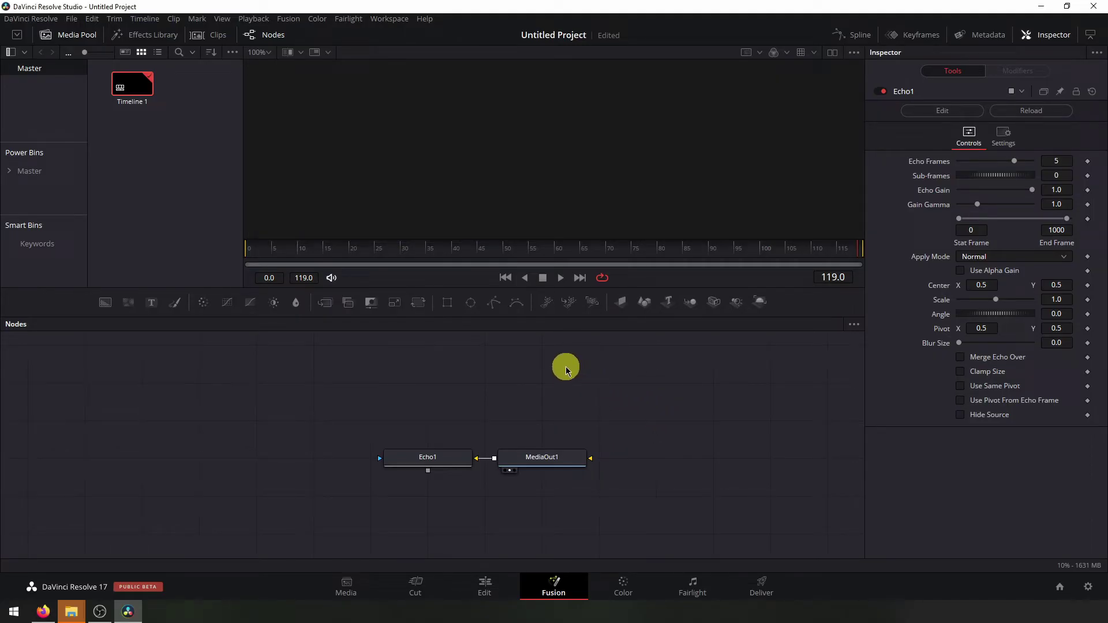